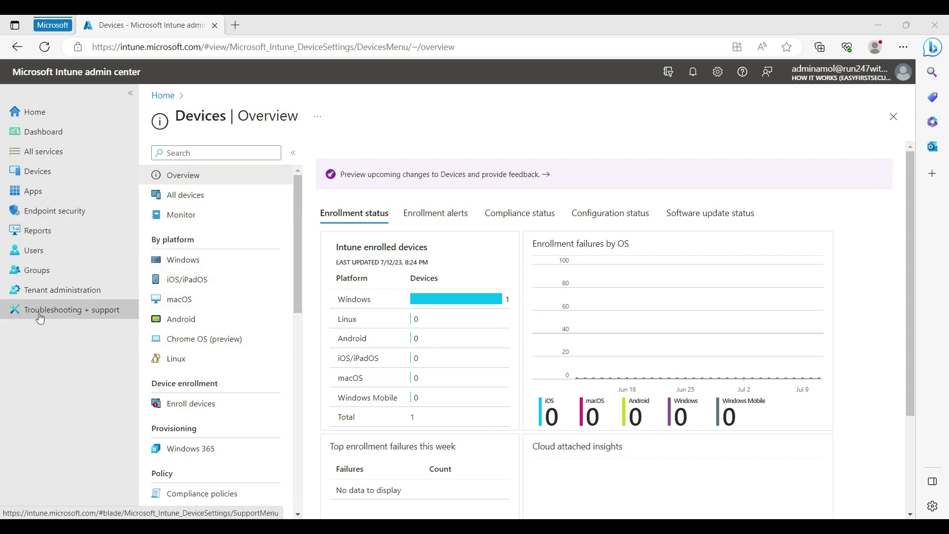
- Open the assignment filters page in the tenant administration area
click(54, 292)
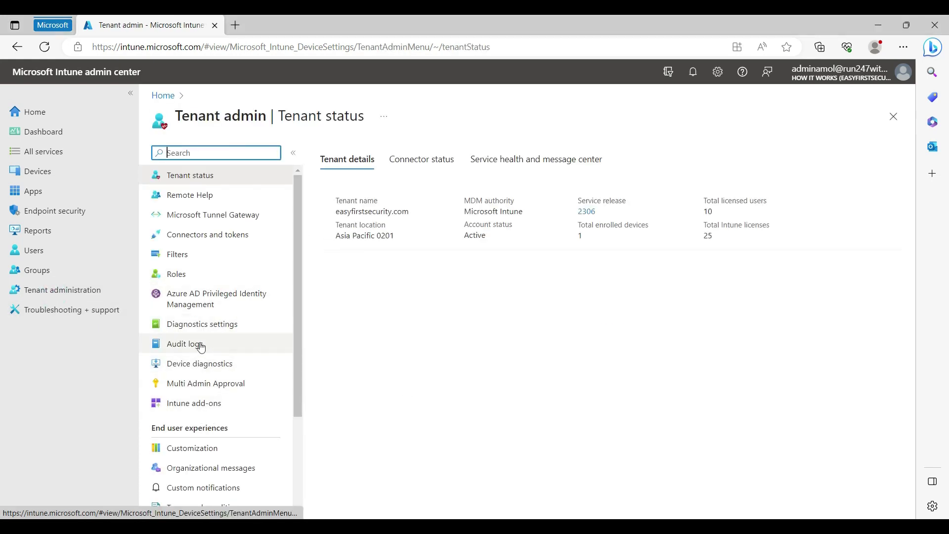
scroll(213, 347, down, 1)
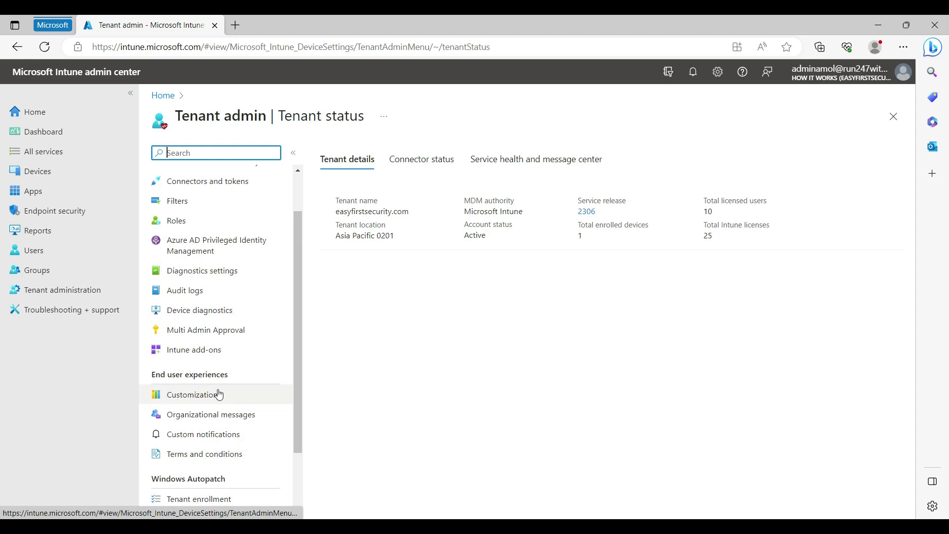
scroll(220, 394, up, 1)
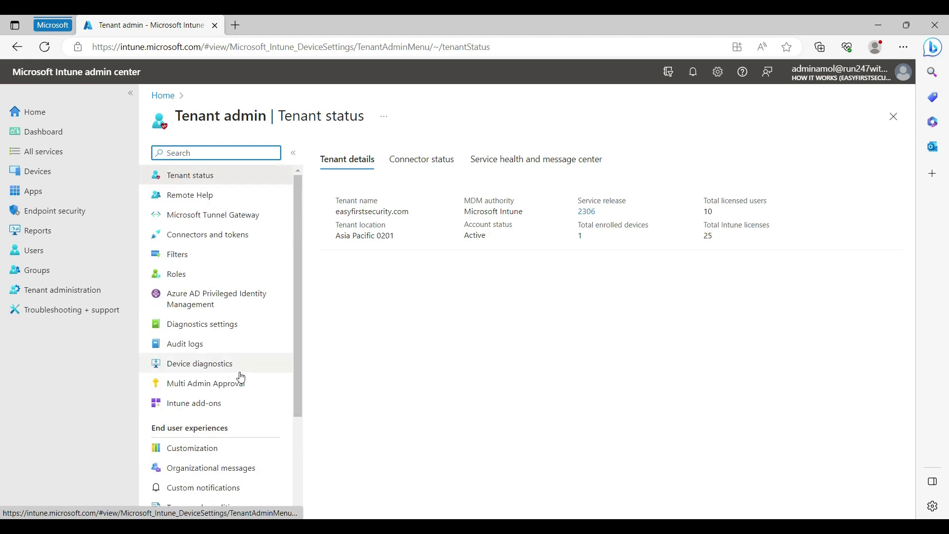
click(185, 261)
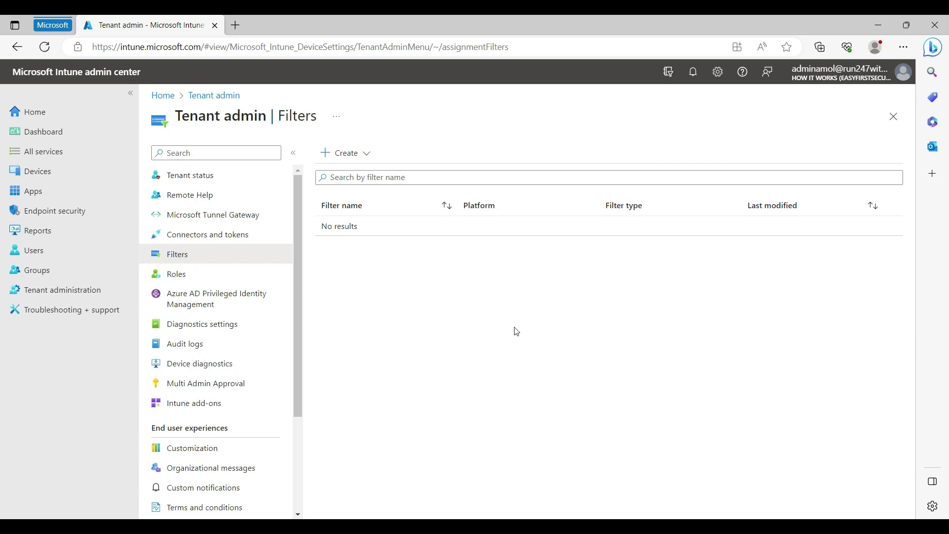
- Go to the device policies and show the update rings for Windows 10 and later
click(56, 179)
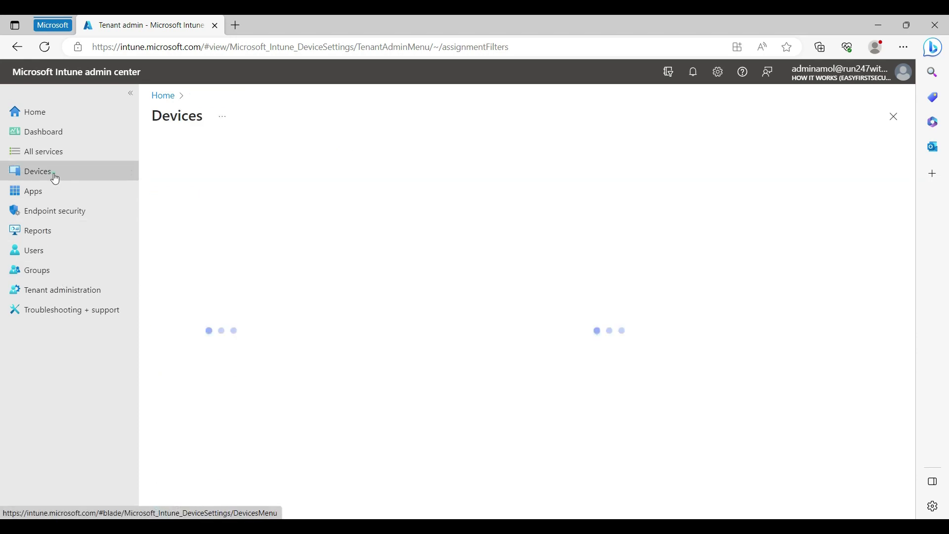
scroll(207, 389, down, 2)
click(207, 428)
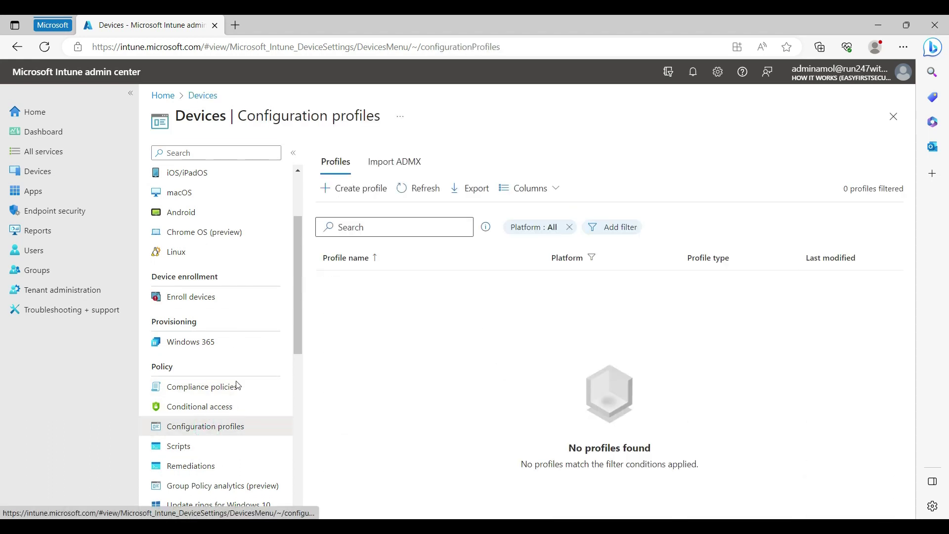
scroll(223, 447, down, 2)
click(203, 404)
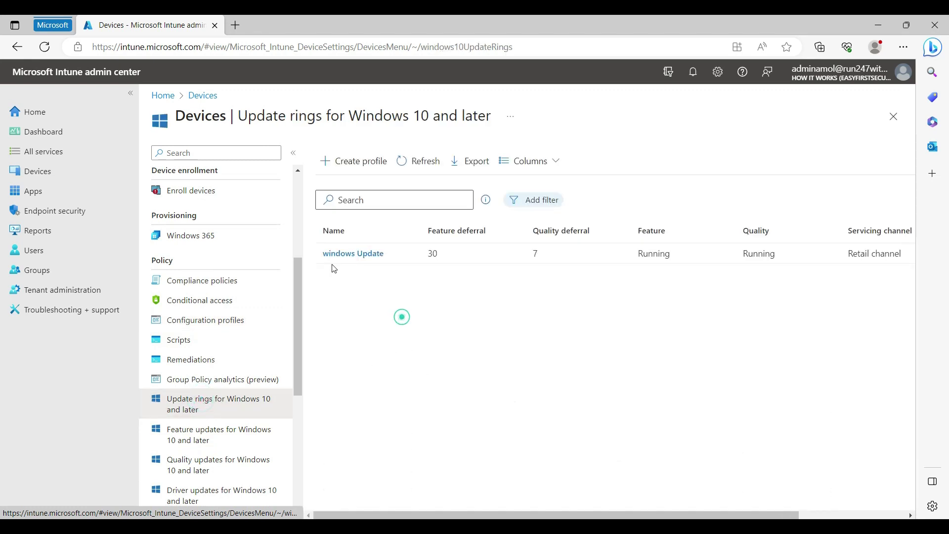
- Open the properties of the windows Update ring and check its included group assignment
click(353, 255)
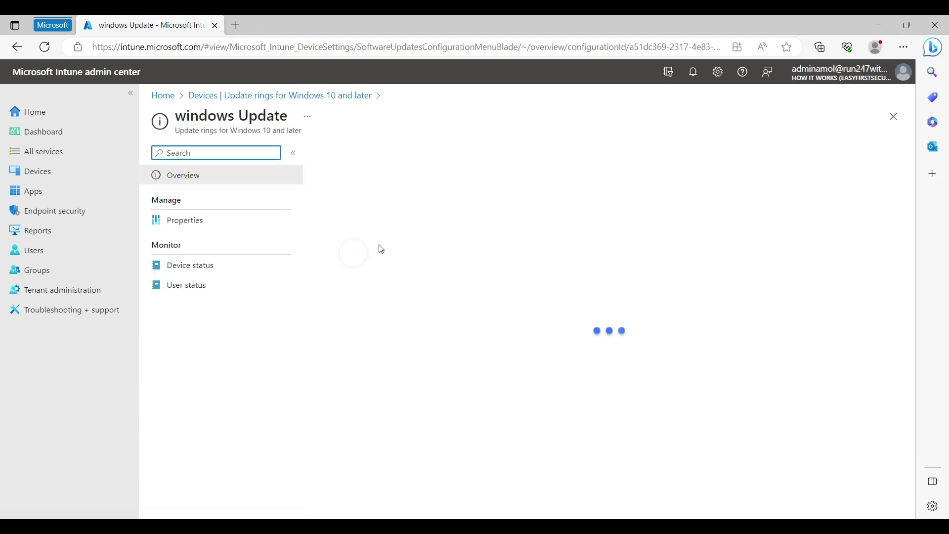
click(191, 227)
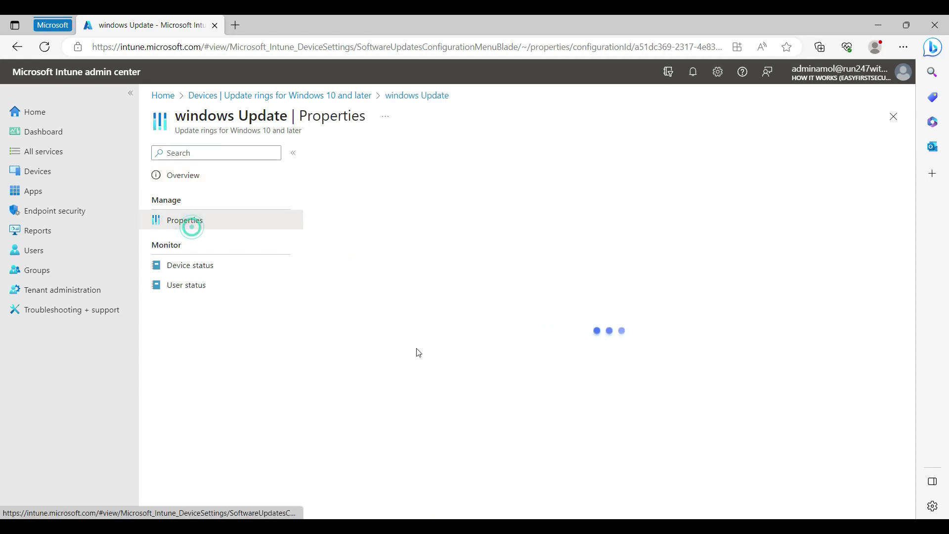
scroll(415, 394, down, 5)
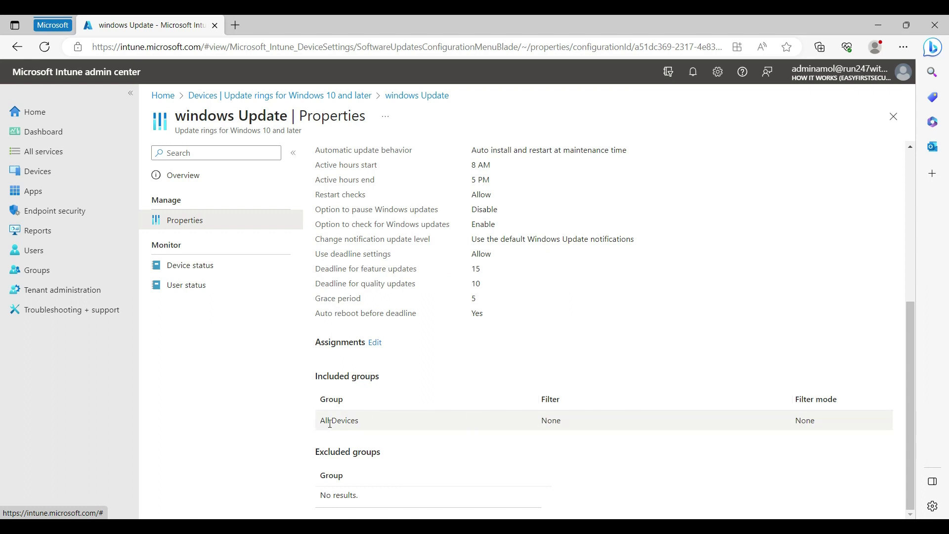
drag(325, 421, 500, 420)
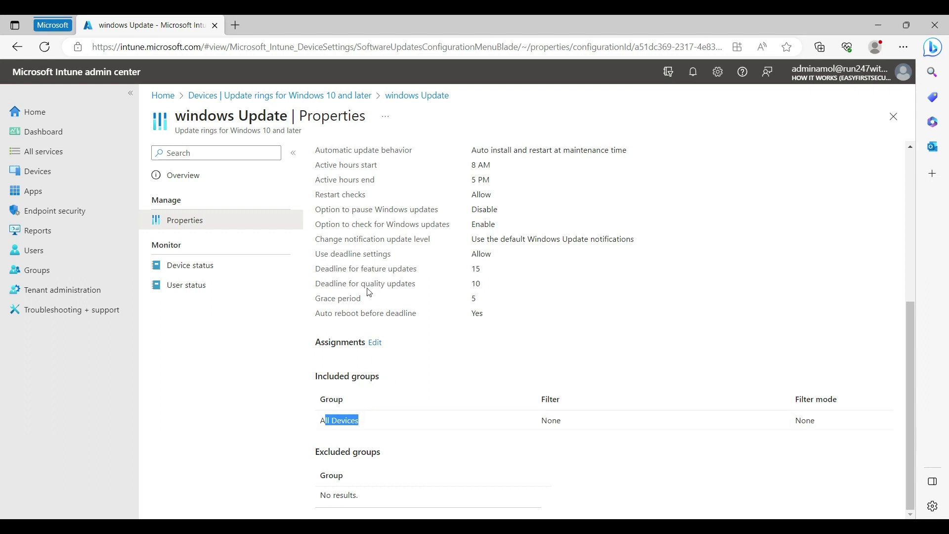
drag(365, 421, 317, 421)
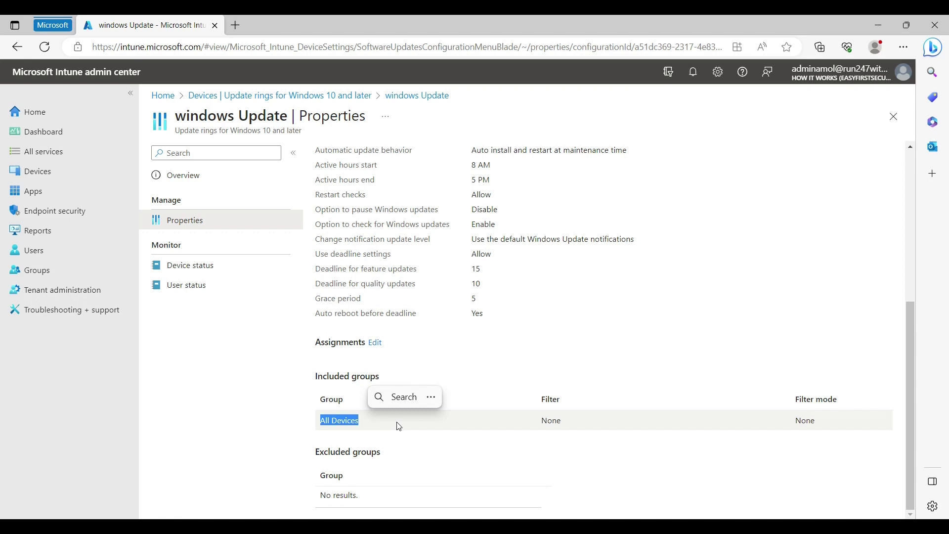
- Open the update ring's assignments for editing and view the filter options for the All Devices group
click(375, 343)
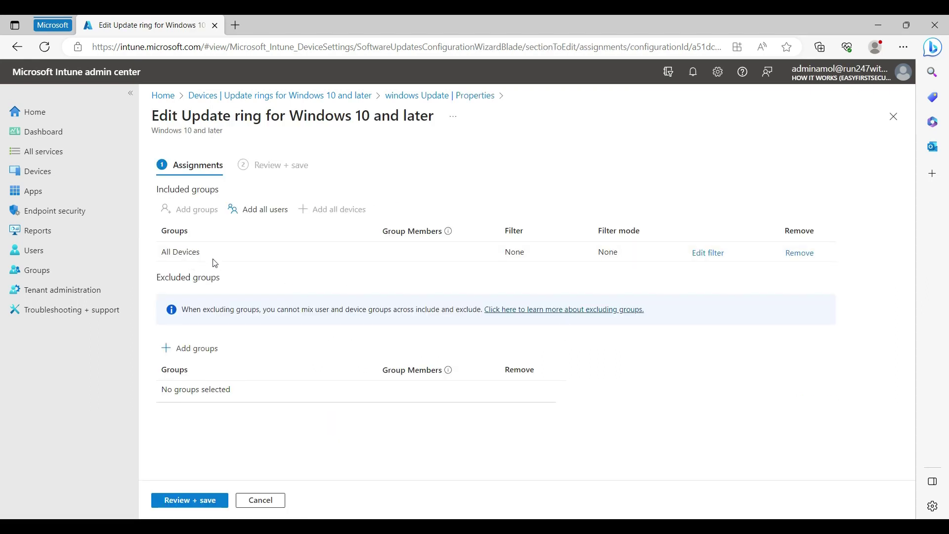
click(708, 256)
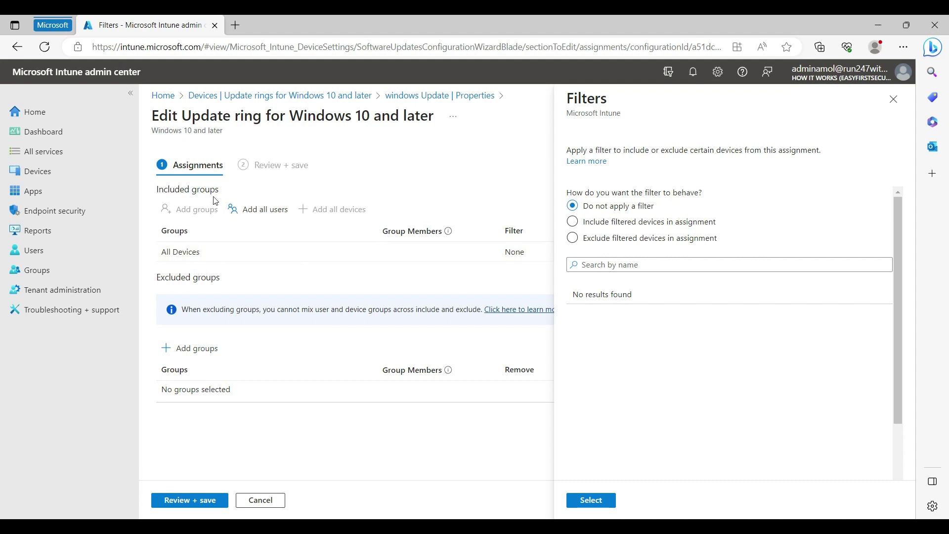
drag(164, 251, 212, 249)
- Review the assignments in the Microsoft 365 Apps for Windows 10 and later properties, and return to the list of all apps
click(80, 198)
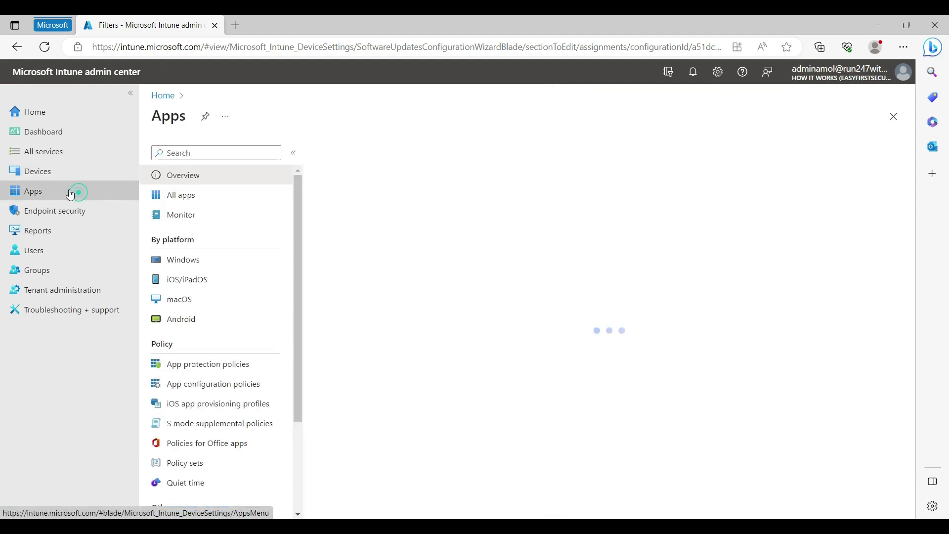
click(207, 195)
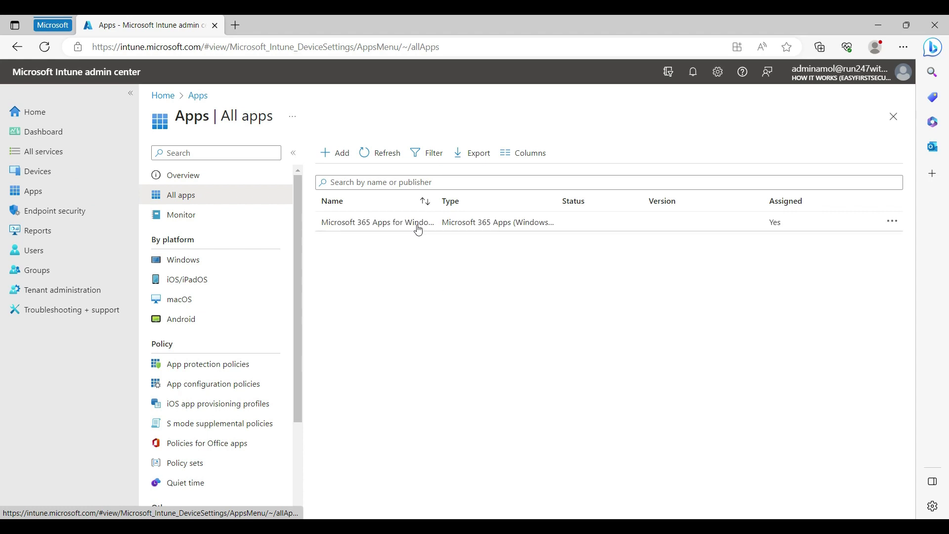
click(382, 224)
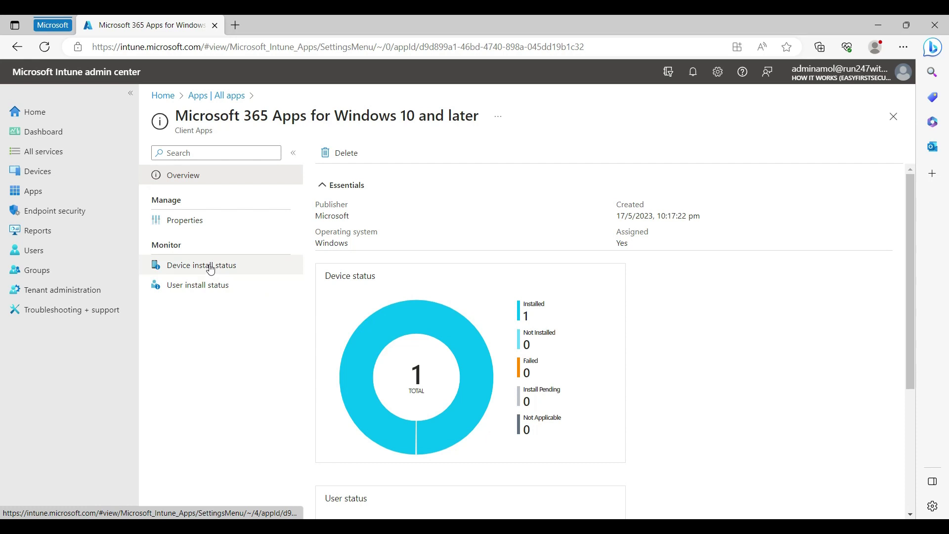
click(193, 220)
scroll(514, 371, down, 5)
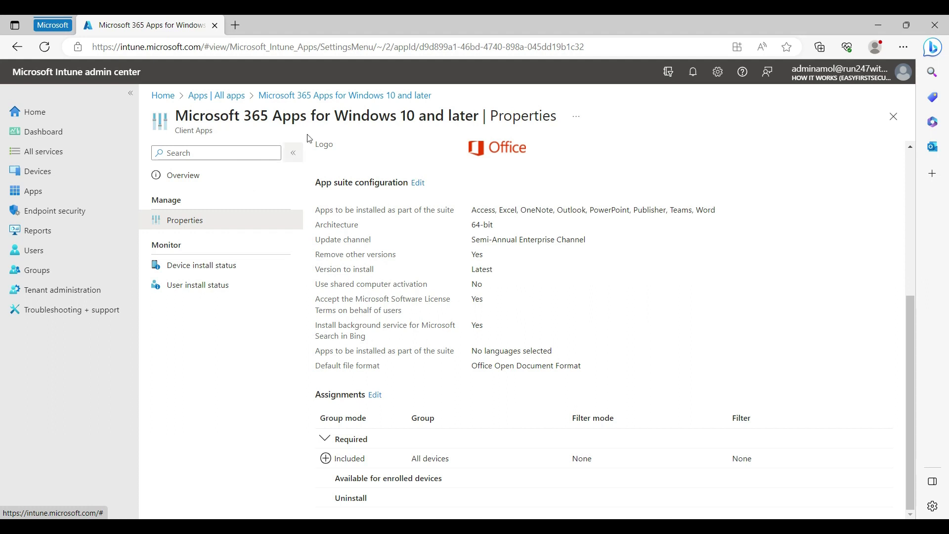
click(235, 96)
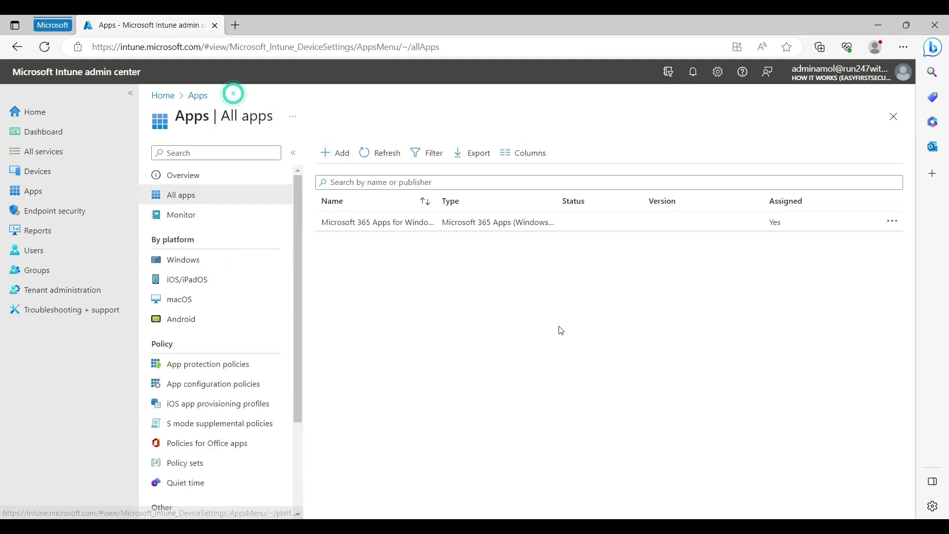
click(439, 326)
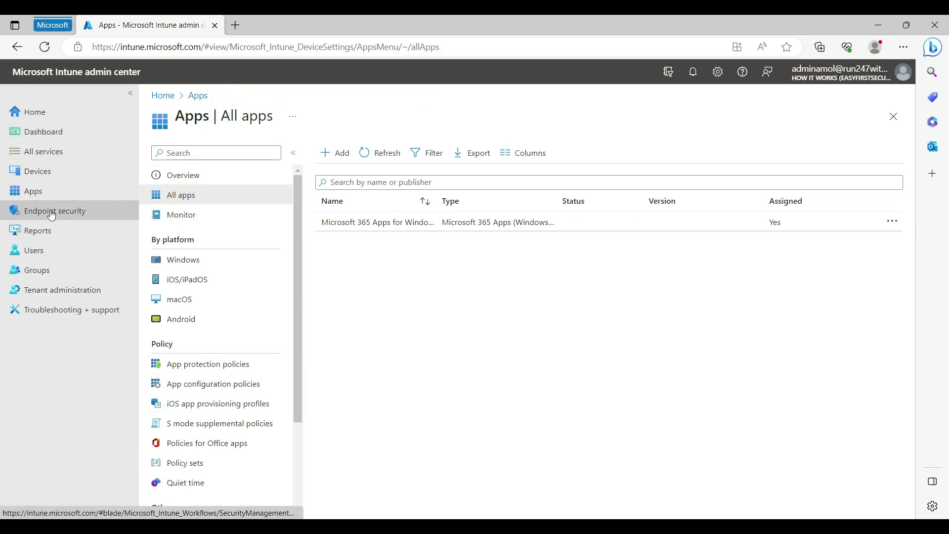
- Start creating a new assignment filter for managed devices in tenant administration
click(41, 291)
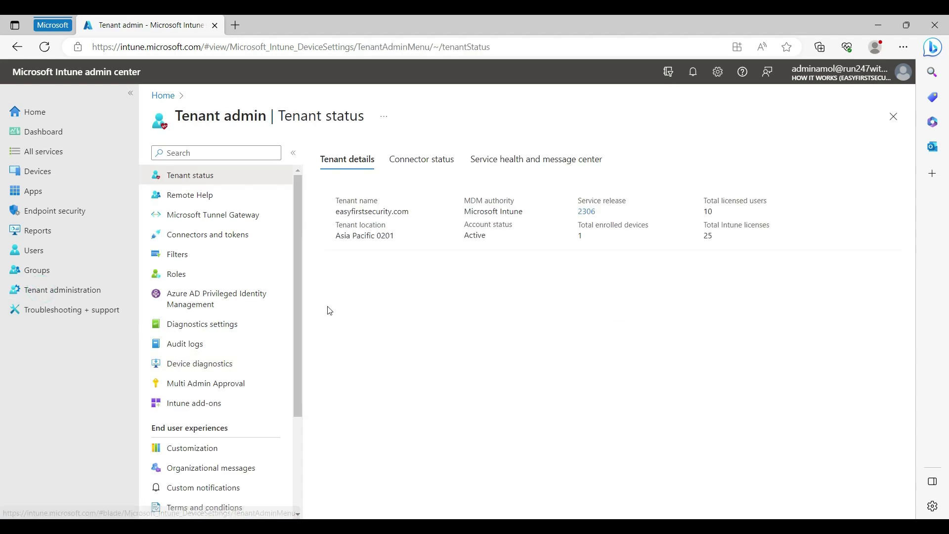
click(188, 259)
click(365, 154)
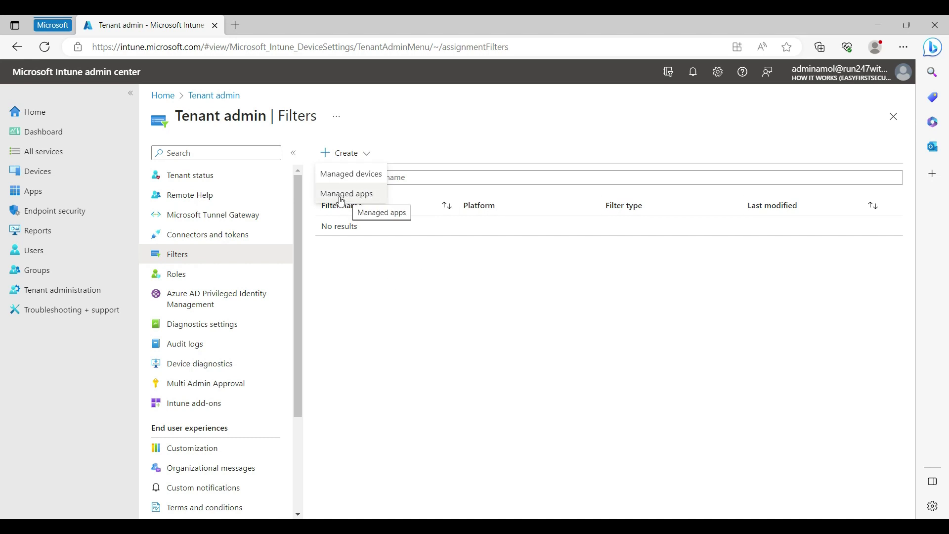
click(360, 174)
- Name the new filter FirstFilterPolicy
click(335, 191)
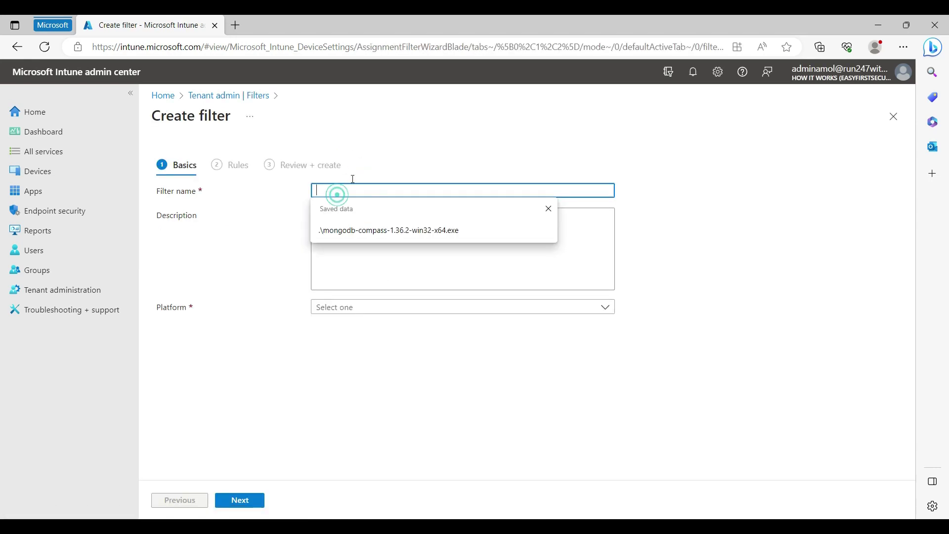
click(331, 190)
text(Test)
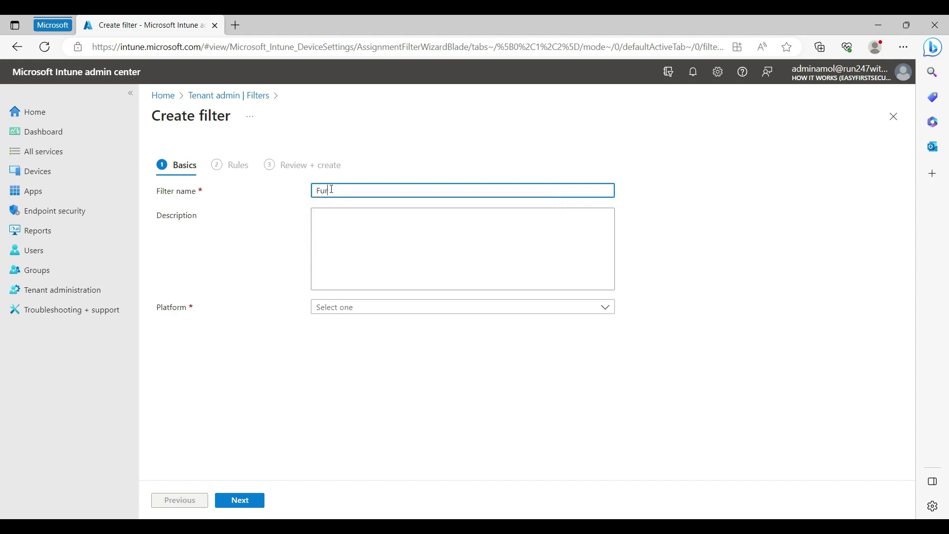
key(BackSpace)
key(BackSpace)
key(BackSpace)
key(BackSpace)
text(FirstFilterPolicy)
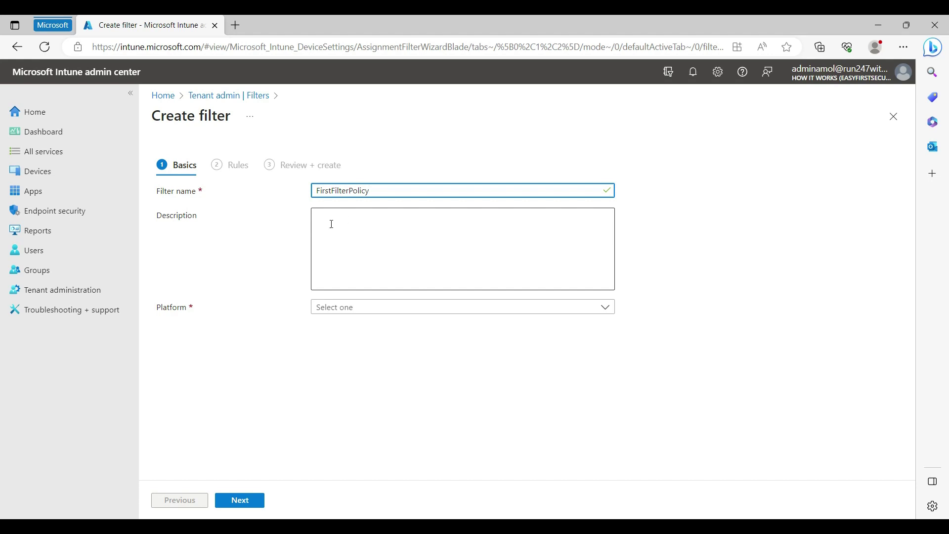
- Set the filter's platform to Windows 10 and later and continue to the rules
click(247, 501)
click(380, 307)
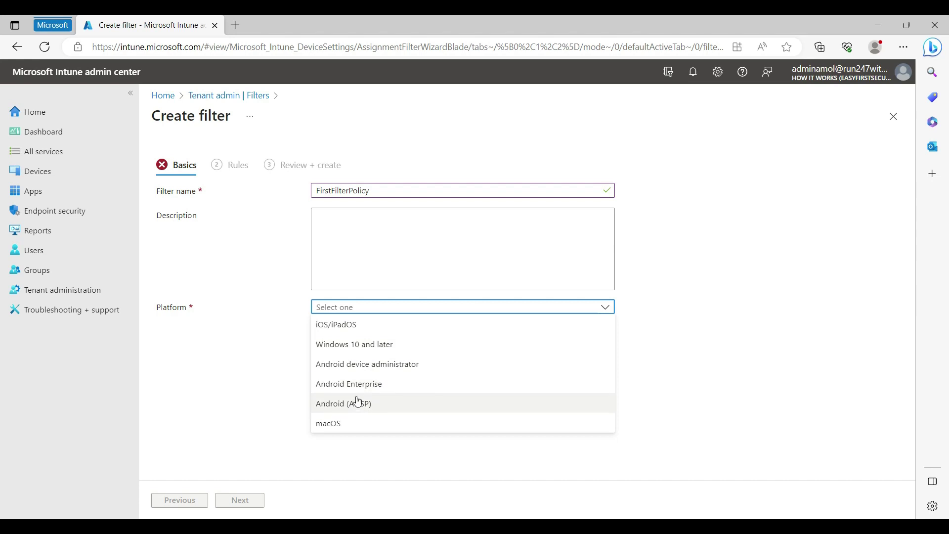
click(357, 347)
click(242, 500)
- Open the devices area in a separate browser tab and list all devices
middle_click(34, 172)
click(278, 26)
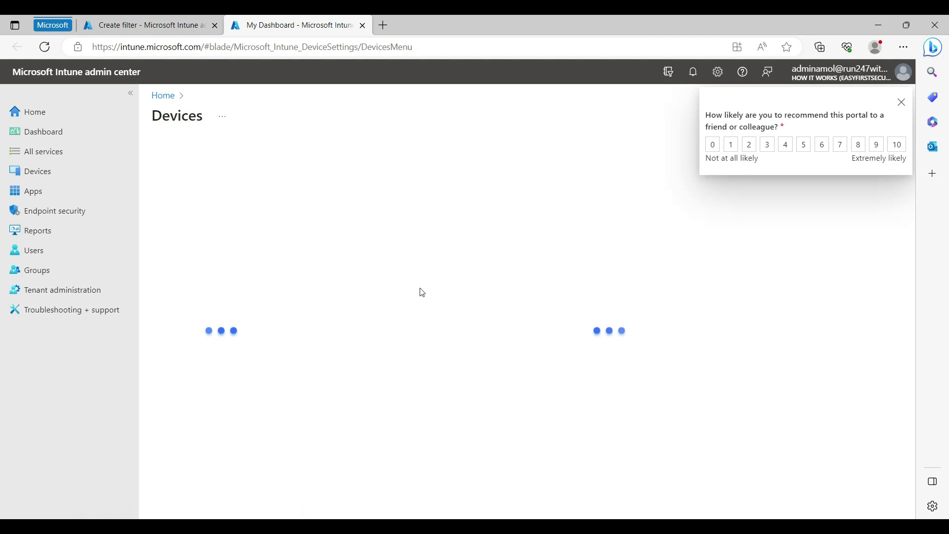
click(47, 171)
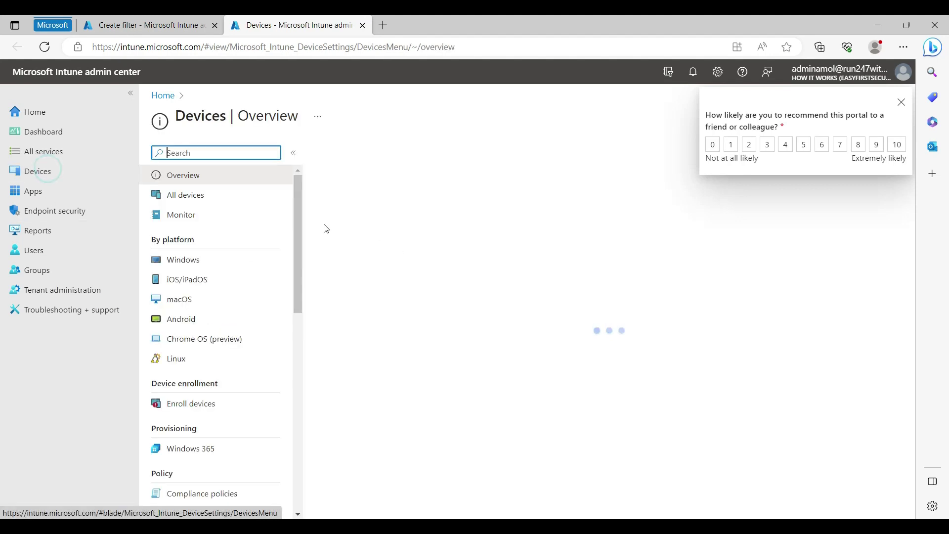
click(186, 195)
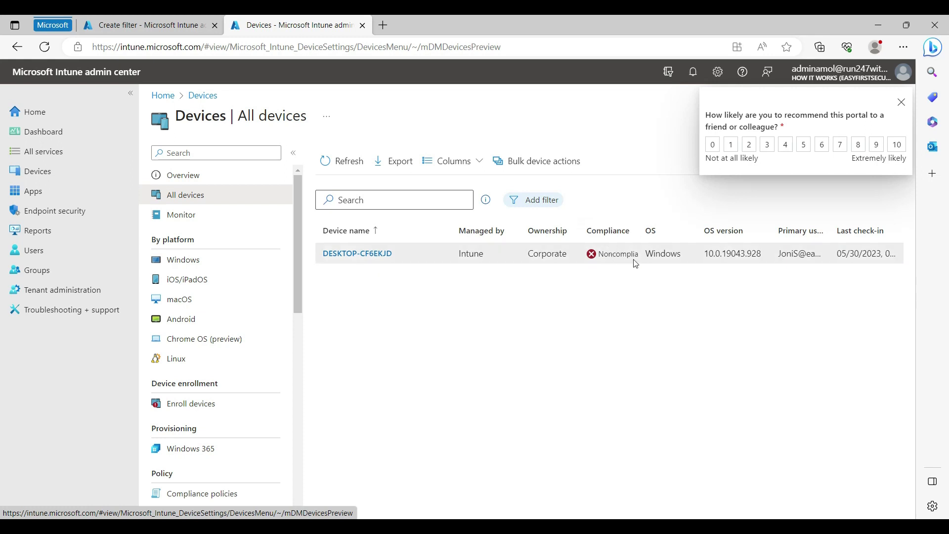
- Open the device DESKTOP-CF6EKJD and examine its hardware details, including operating system, manufacturer and model
click(370, 254)
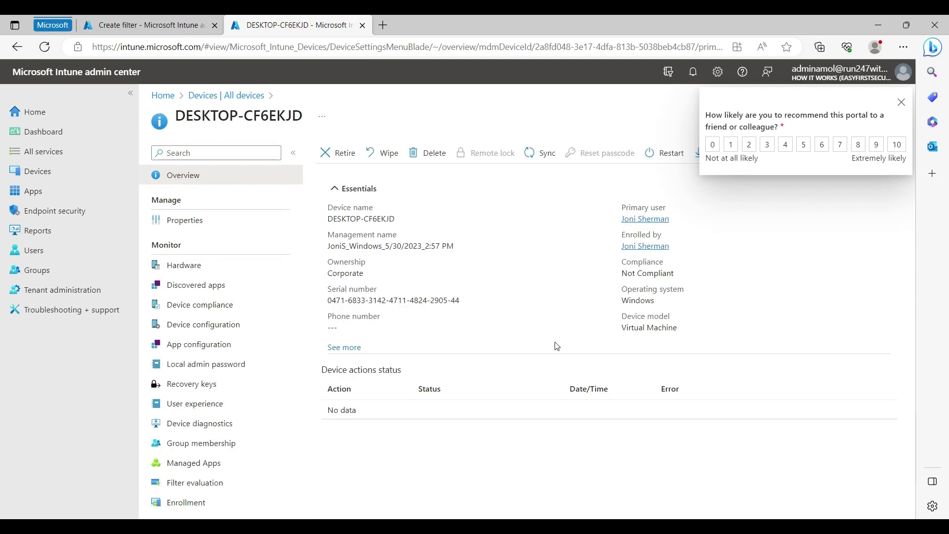
click(189, 220)
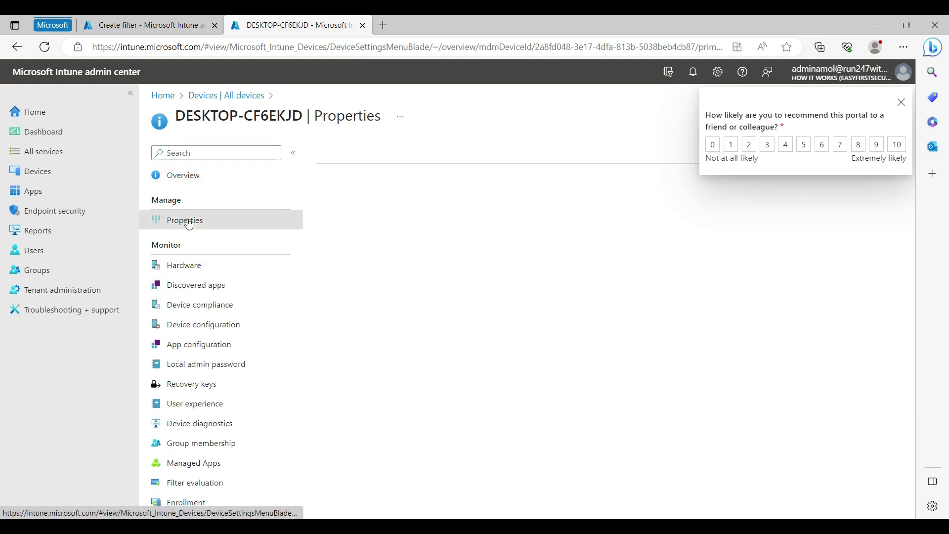
click(186, 267)
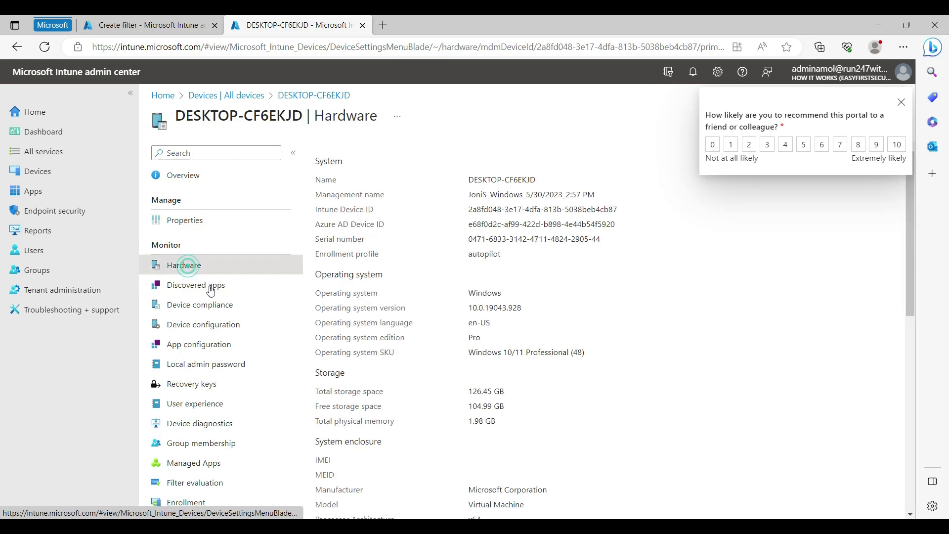
scroll(519, 381, down, 3)
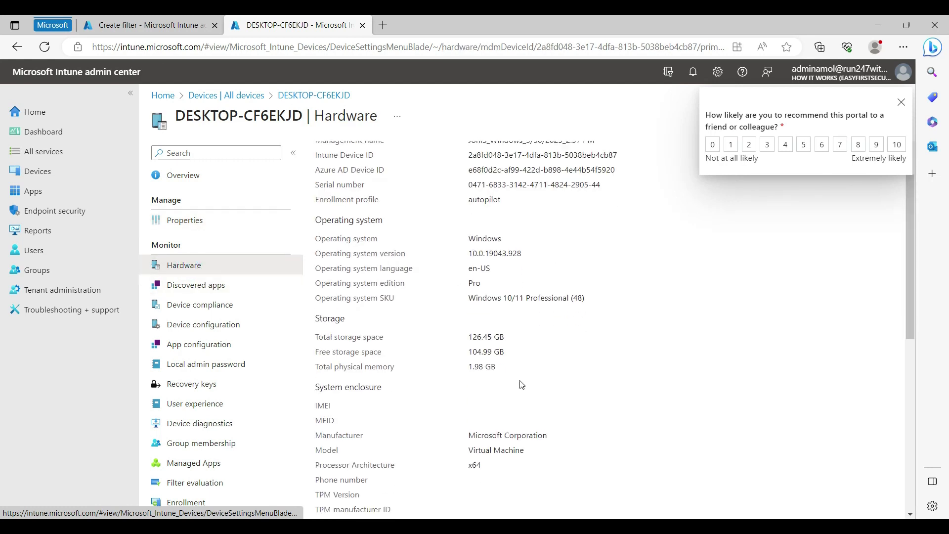
drag(557, 346, 559, 348)
scroll(513, 348, up, 2)
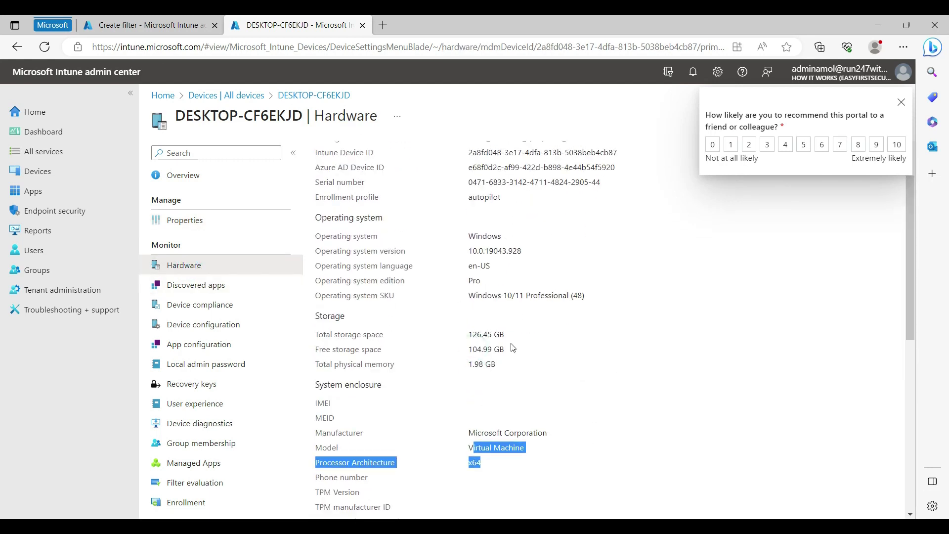
scroll(364, 215, up, 1)
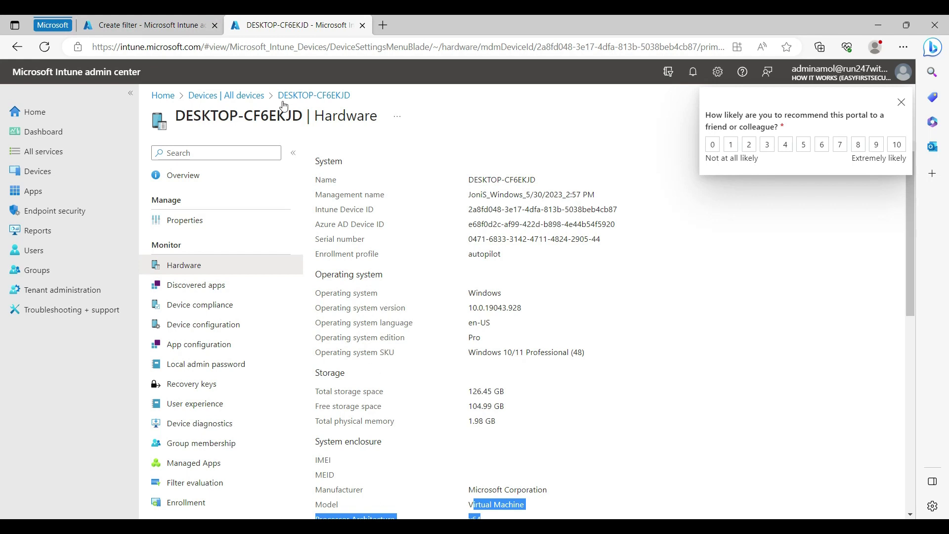
- Copy the device name DESKTOP-CF6EKJD from the device's hardware details and return to the filter's rule builder
click(149, 26)
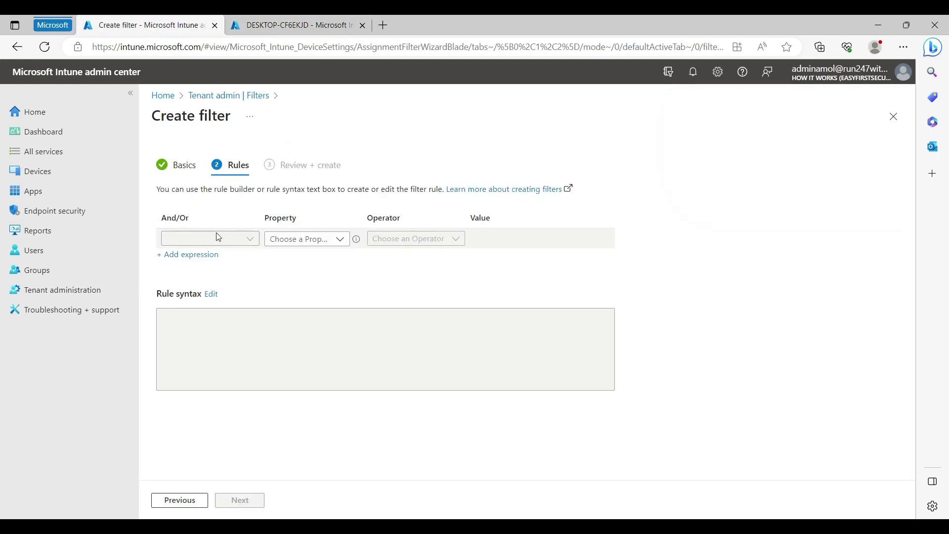
click(308, 242)
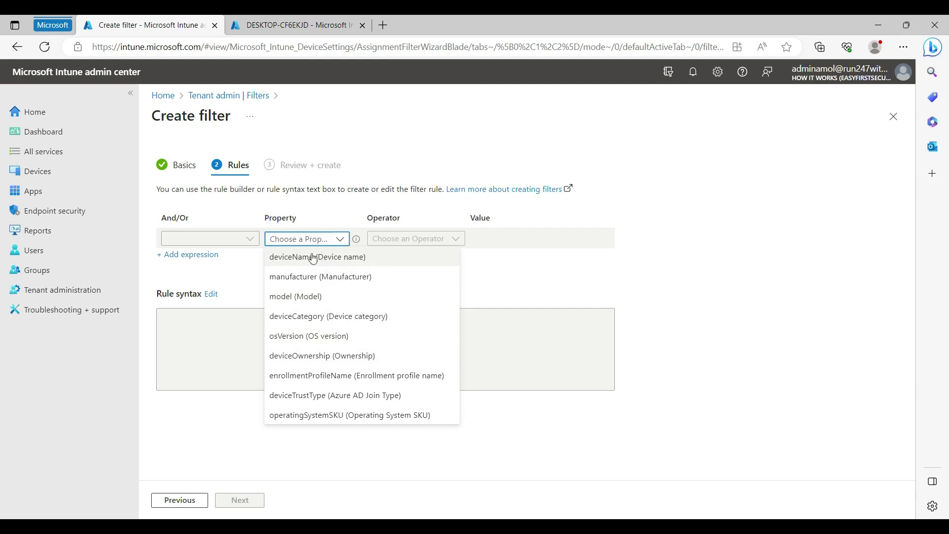
click(279, 28)
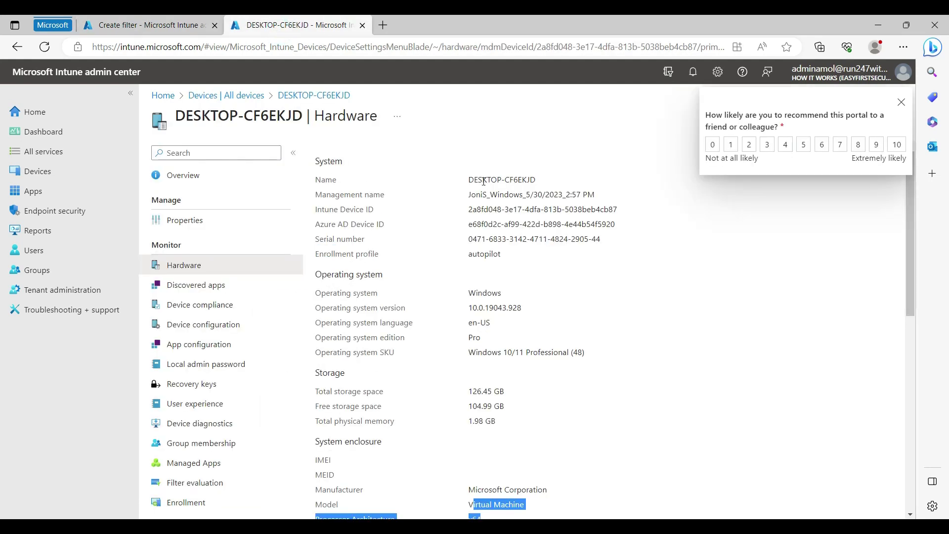
triple_click(468, 181)
key(ctrl+c)
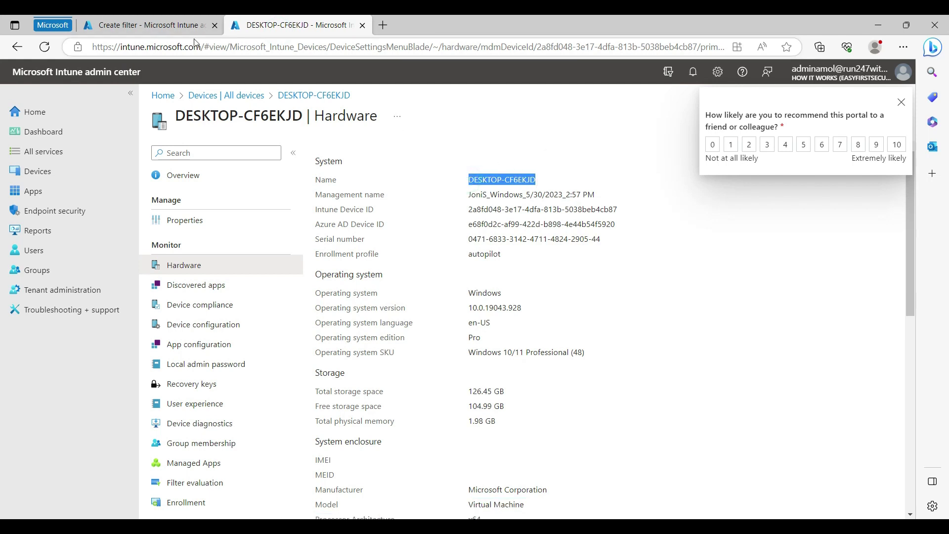
click(183, 29)
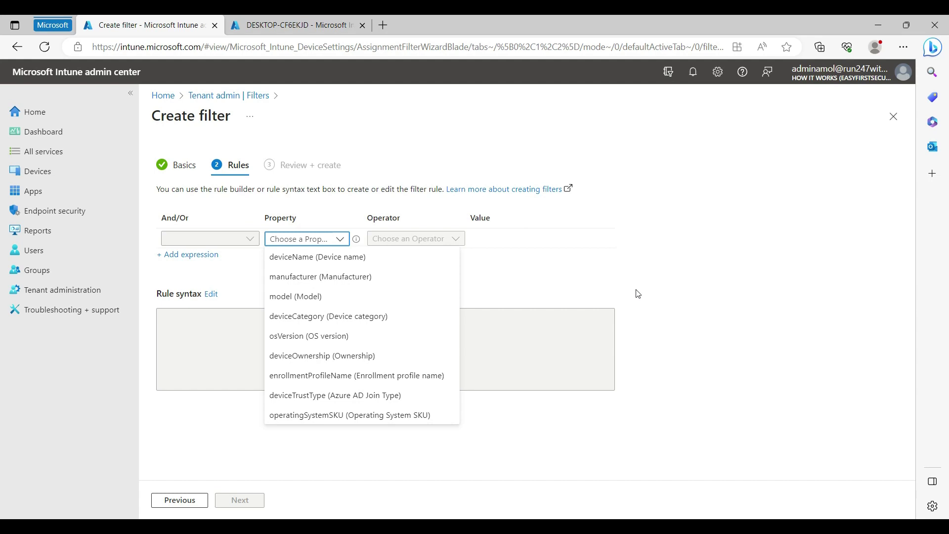
- Define the filter rule as deviceName Equals DESKTOP-CF6EKJD
click(582, 273)
click(319, 239)
click(317, 264)
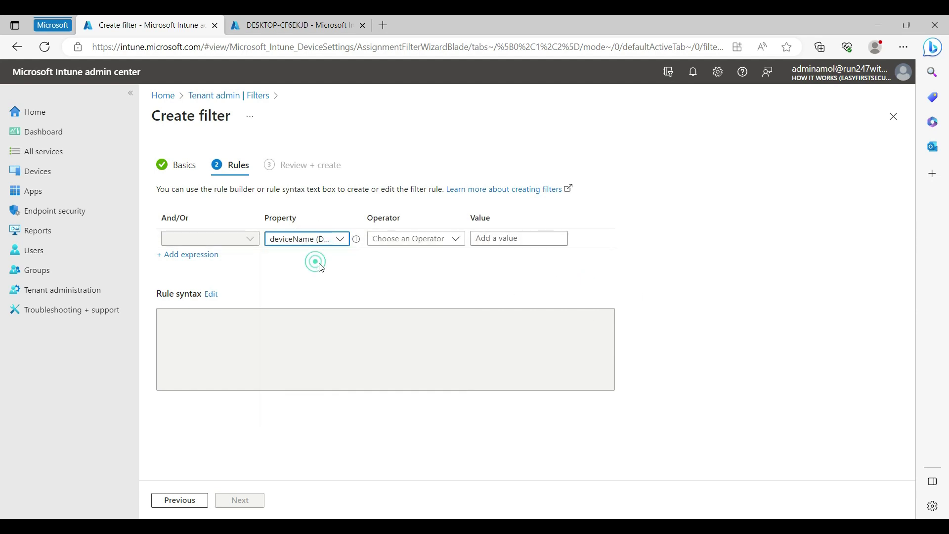
click(423, 240)
click(416, 257)
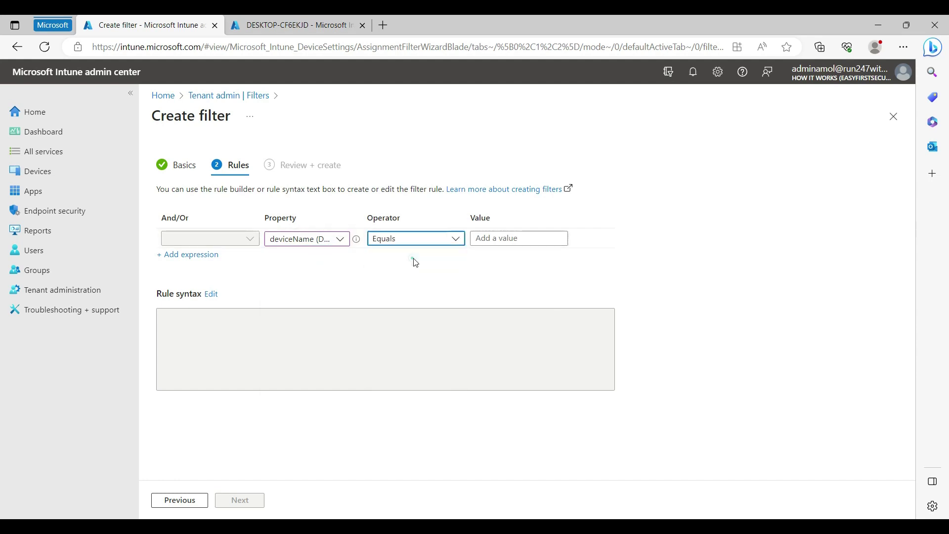
click(494, 238)
key(ctrl+v)
click(658, 257)
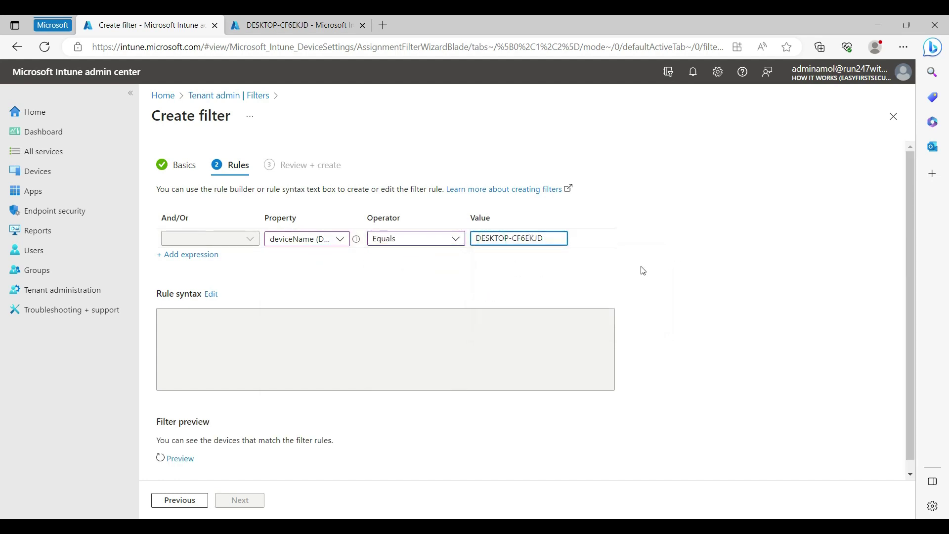
click(739, 311)
scroll(515, 373, down, 1)
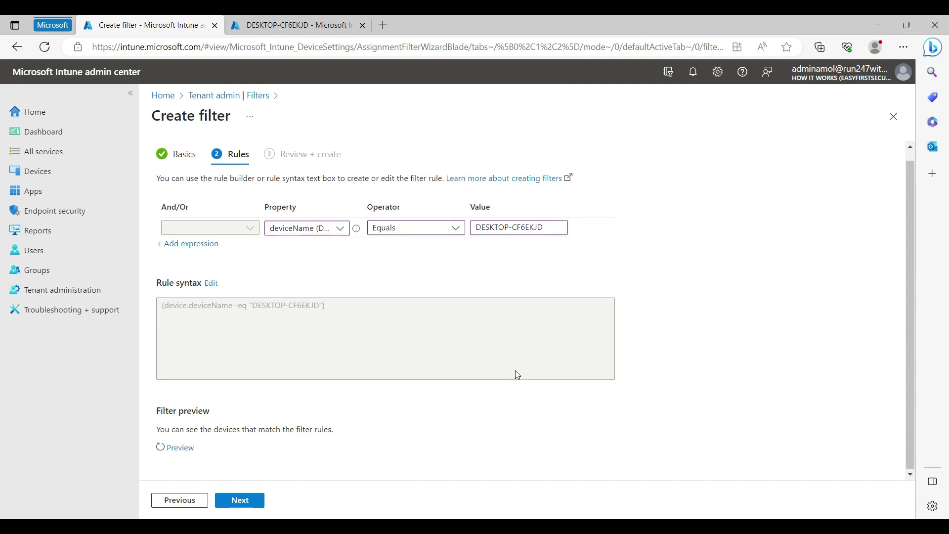
- Preview the devices matching the device name rule, copy the model value Virtual Machine, and close the preview
click(178, 448)
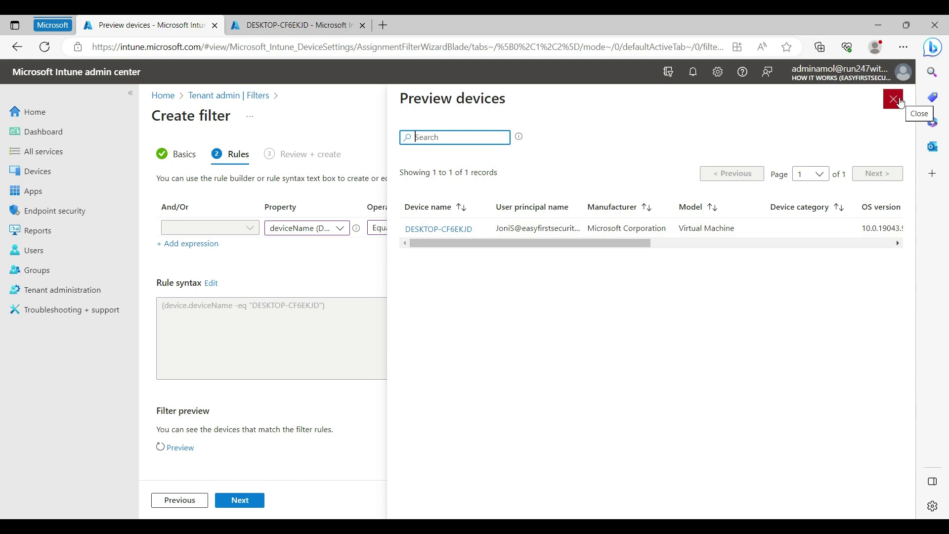
triple_click(741, 233)
key(ctrl+c)
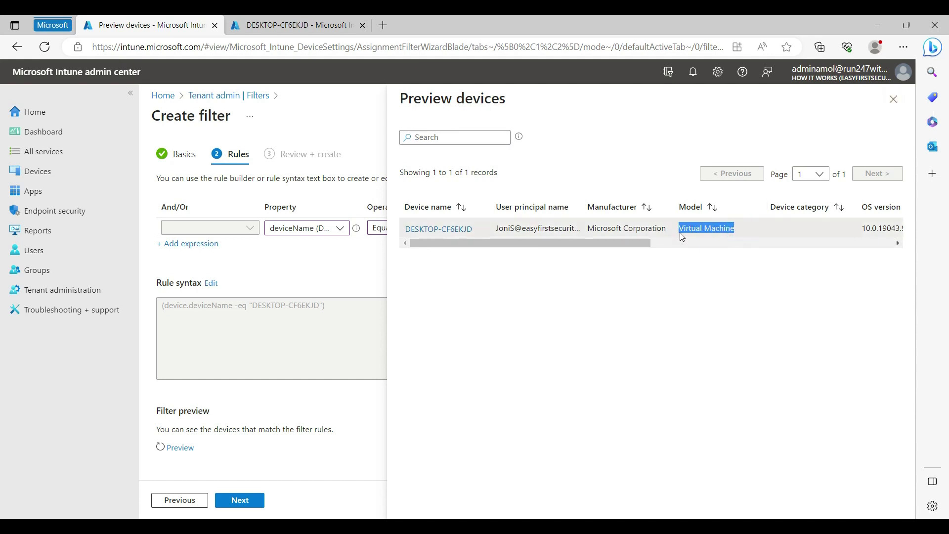
click(893, 99)
- Replace the filter rule with model Equals Virtual Machine
click(391, 228)
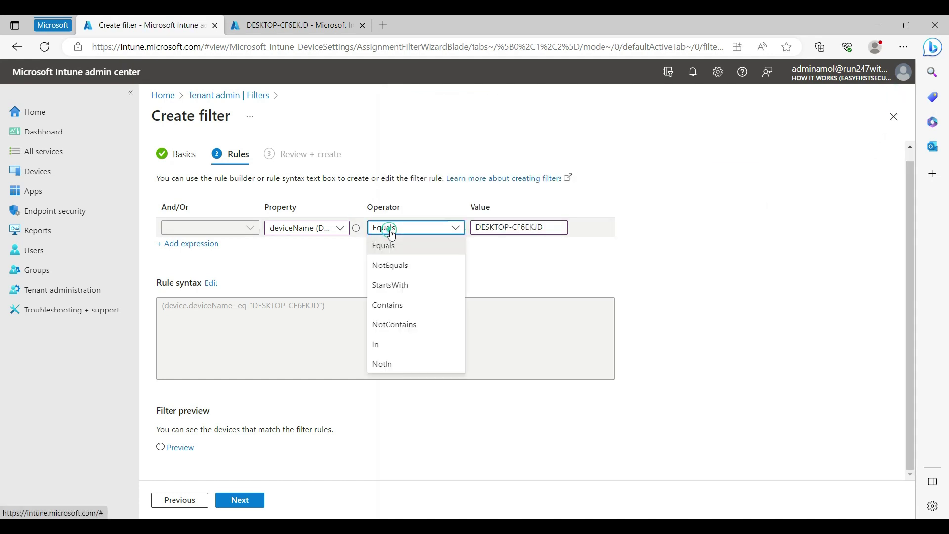
click(326, 227)
click(301, 287)
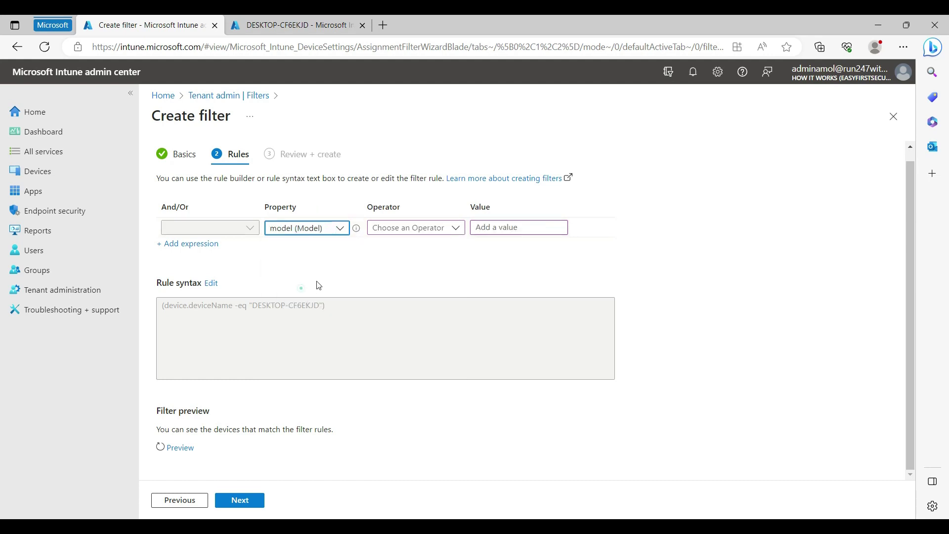
click(418, 228)
click(409, 247)
click(495, 227)
key(ctrl+v)
click(734, 308)
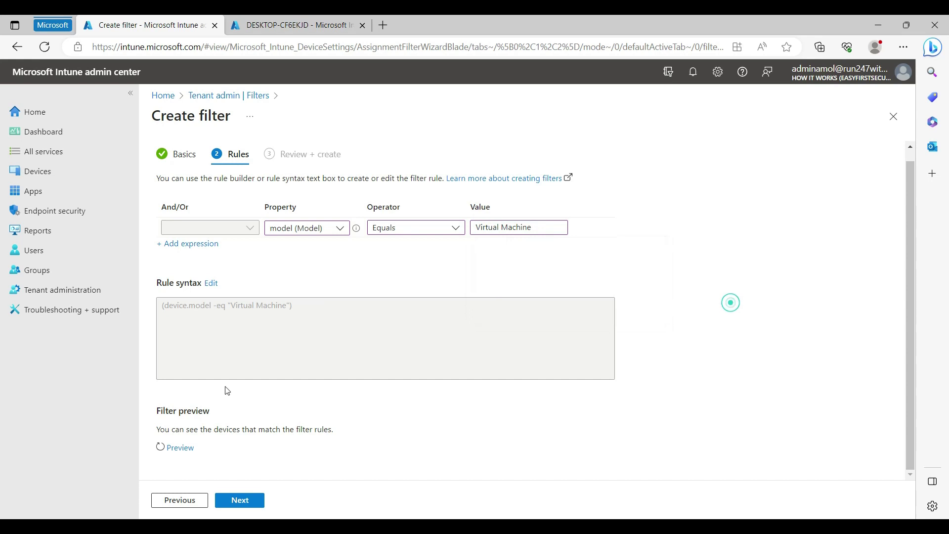
- Preview the devices matching the model rule, and create the filter
click(187, 451)
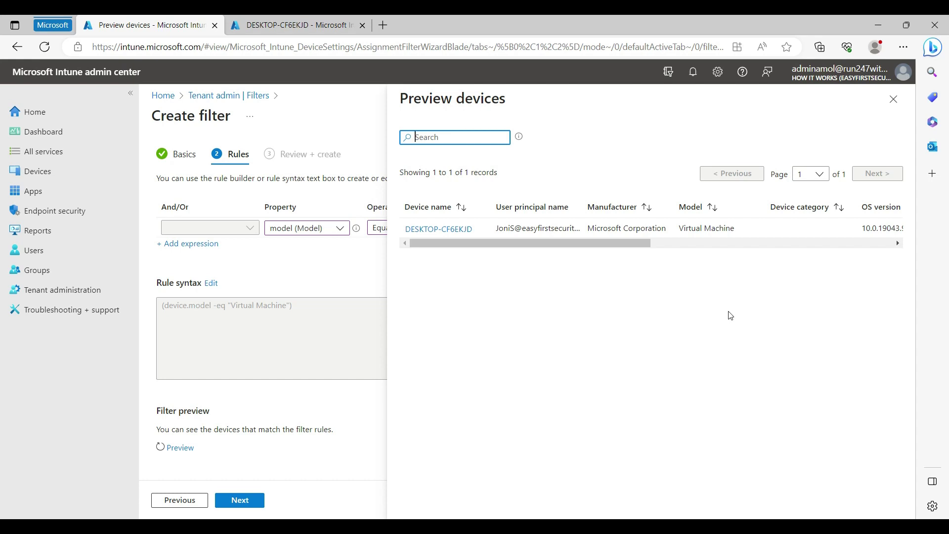
click(897, 104)
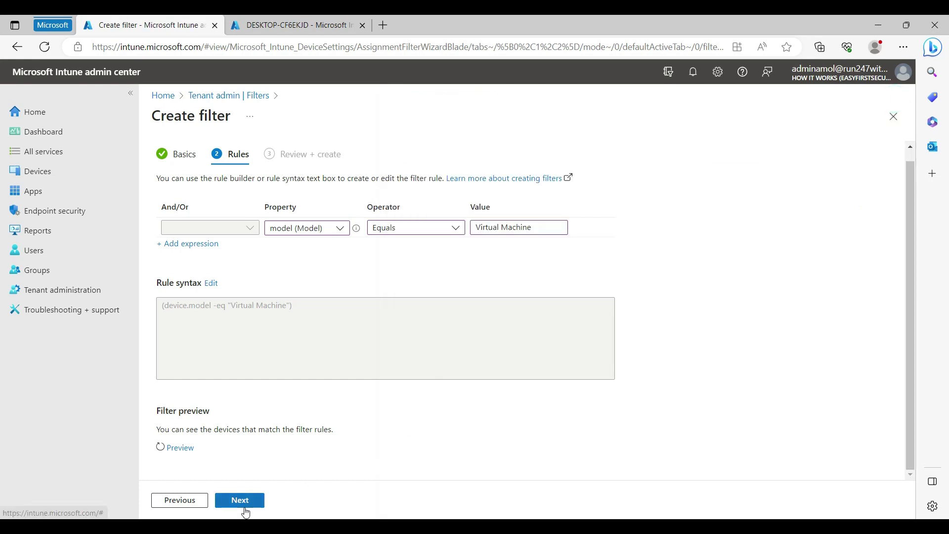
click(243, 504)
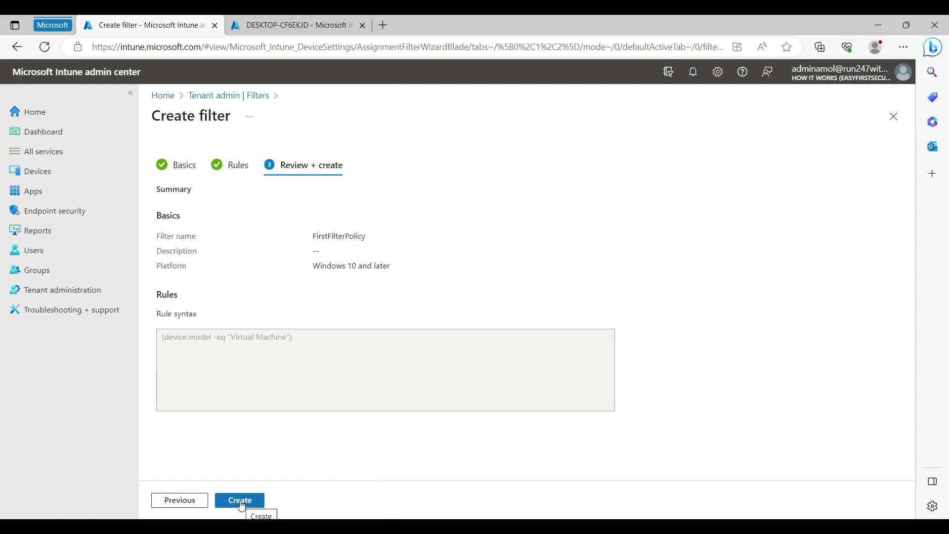
click(242, 505)
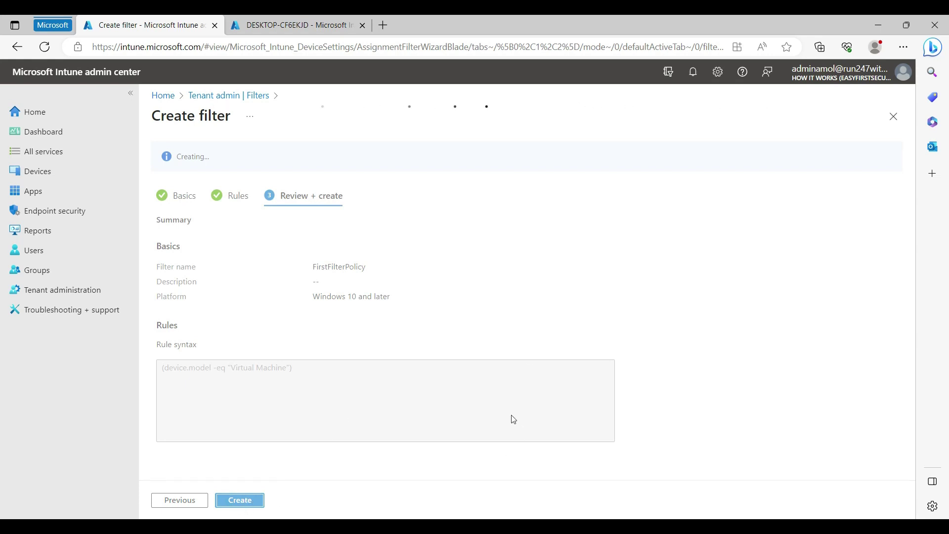
click(497, 336)
- Open the properties of the Microsoft 365 Apps for Windows 10 and later app and start editing its assignments
click(32, 192)
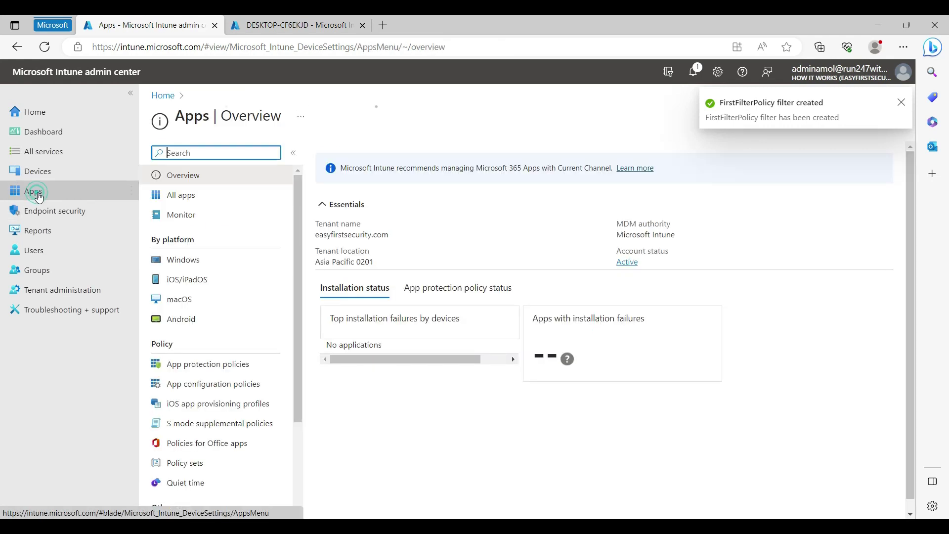
click(180, 197)
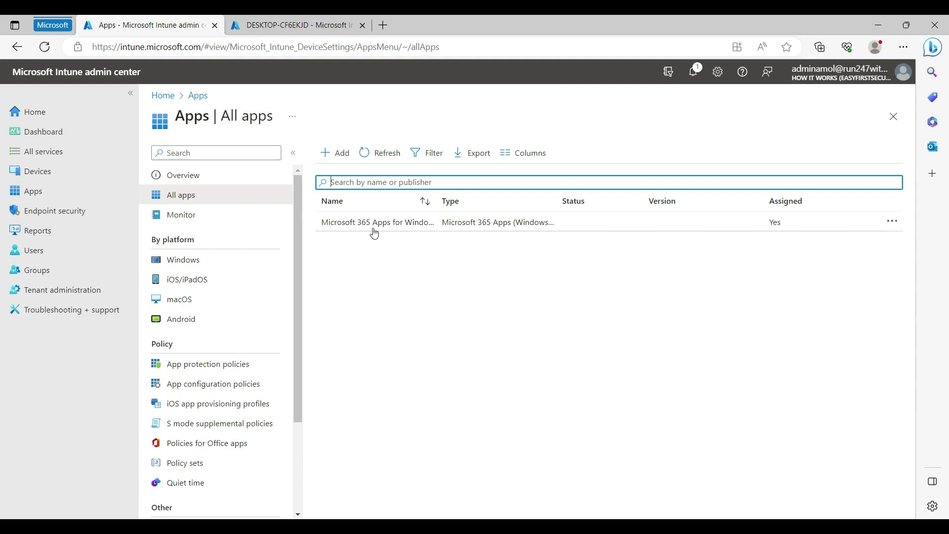
click(382, 219)
click(185, 220)
scroll(419, 377, down, 5)
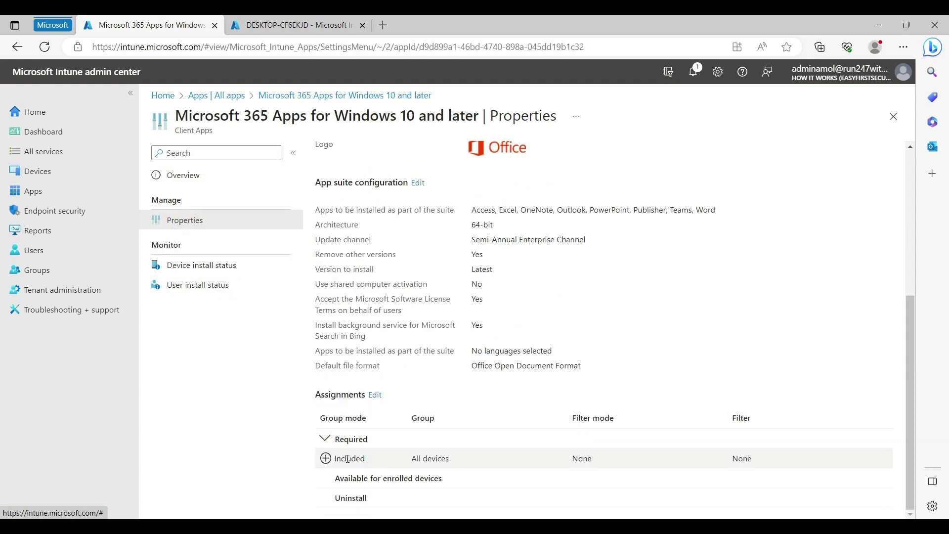
click(376, 394)
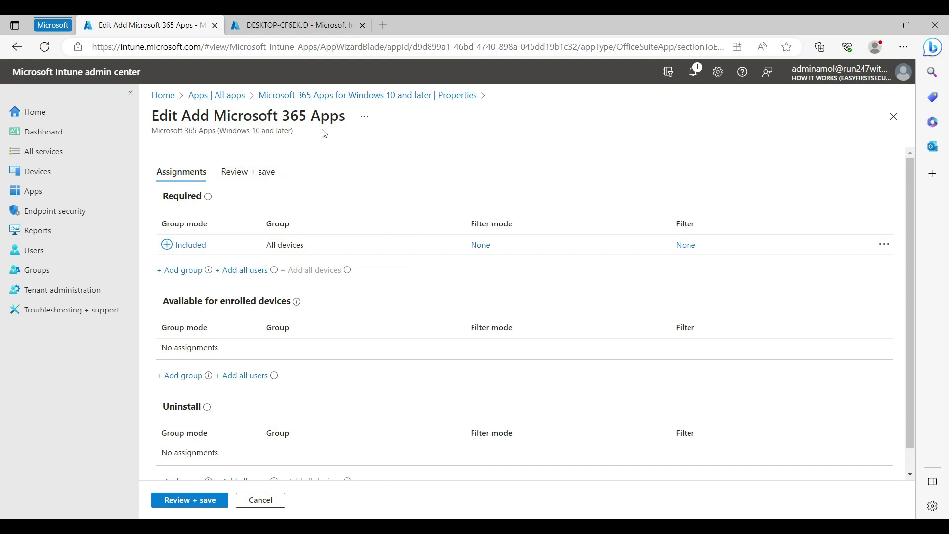
- Apply FirstFilterPolicy in Exclude mode to the required All devices assignment and save the app
click(686, 246)
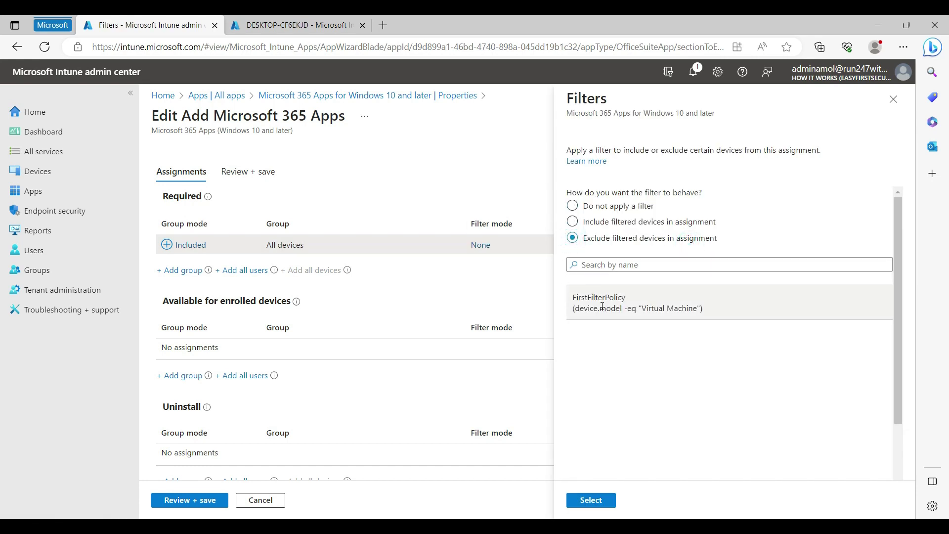
click(598, 300)
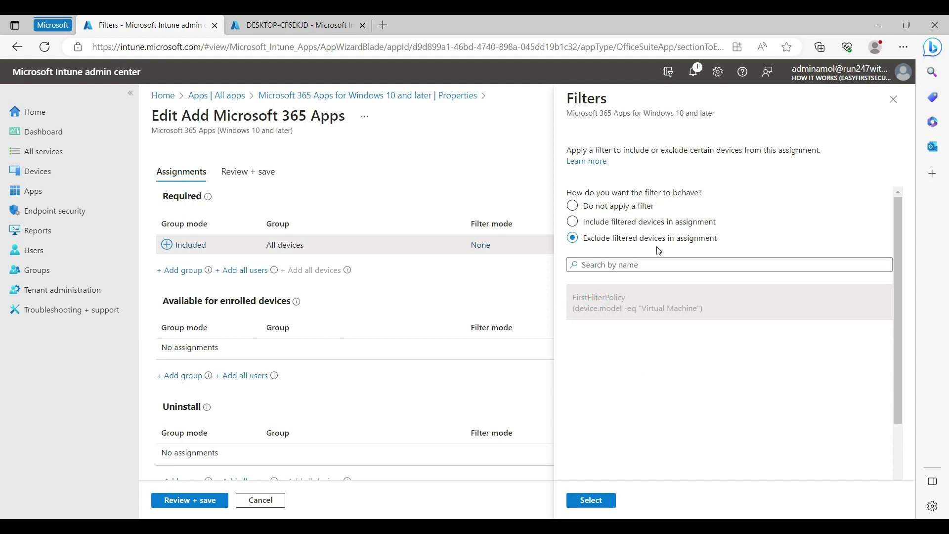
click(609, 507)
click(193, 500)
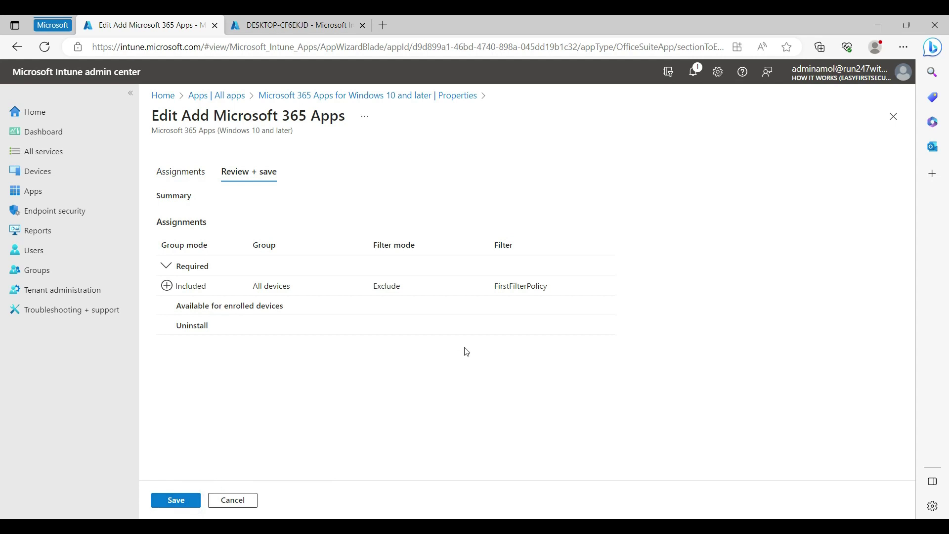
click(170, 501)
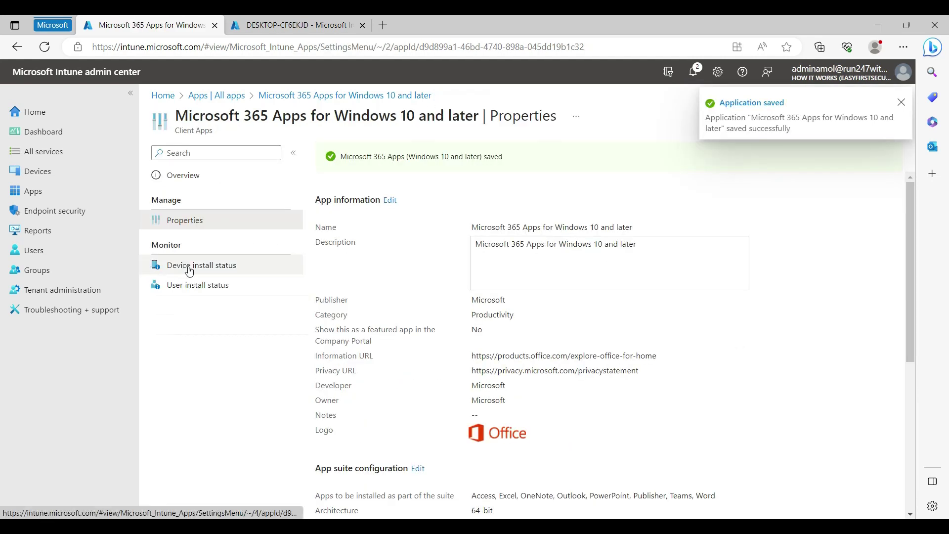
- Check the device install status of Microsoft 365 Apps for Windows 10 and later
click(190, 267)
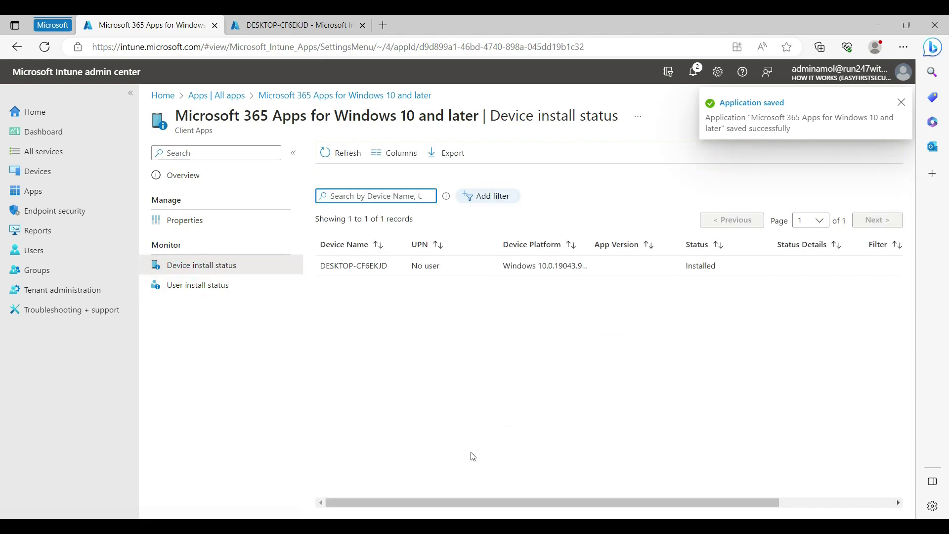